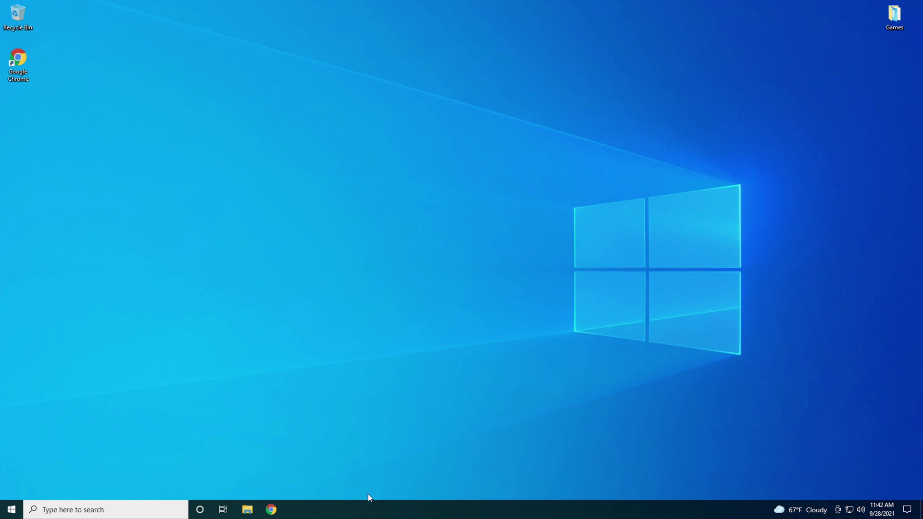
right_click(363, 509)
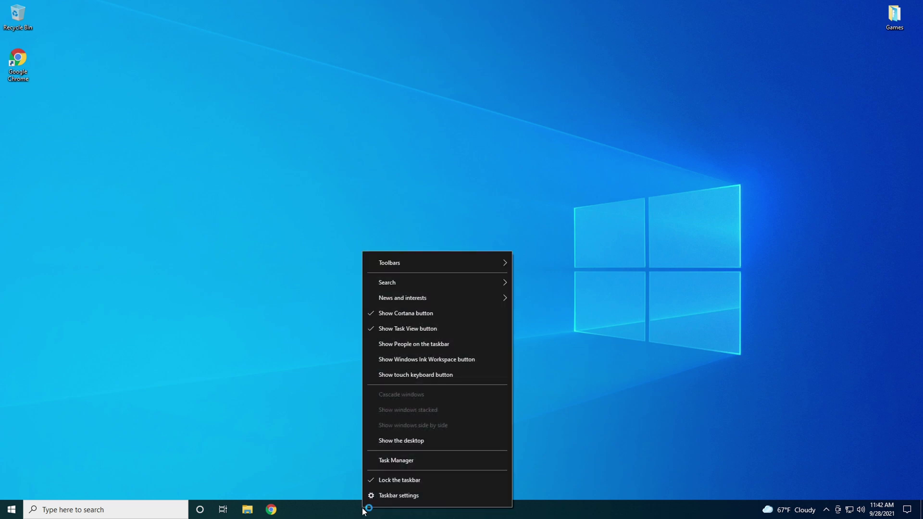
click(397, 460)
key(alt+F4)
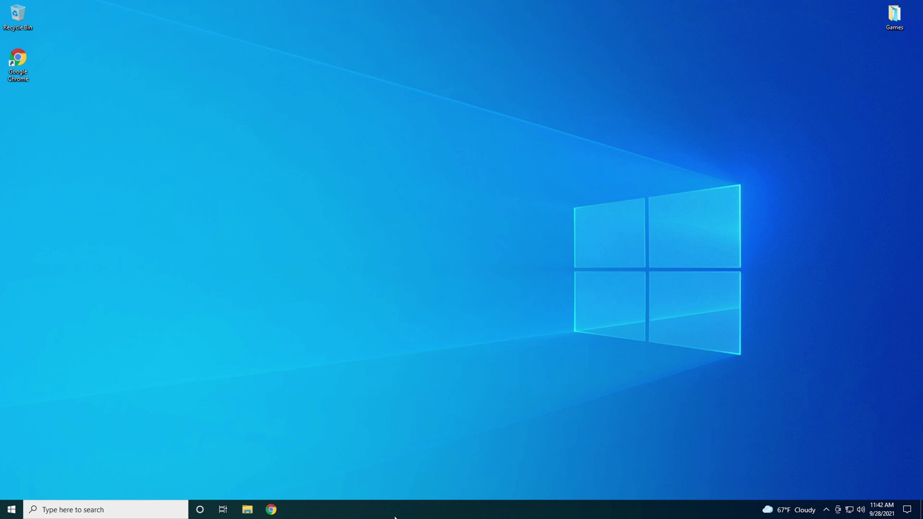
- Examine the integrated GPU's dedicated and shared memory in Task Manager's performance details, and close Task Manager
right_click(370, 514)
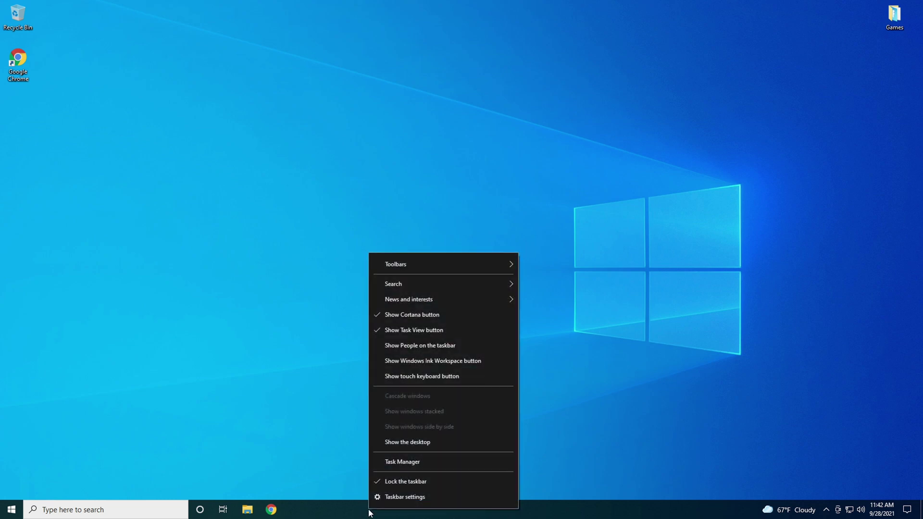
click(393, 463)
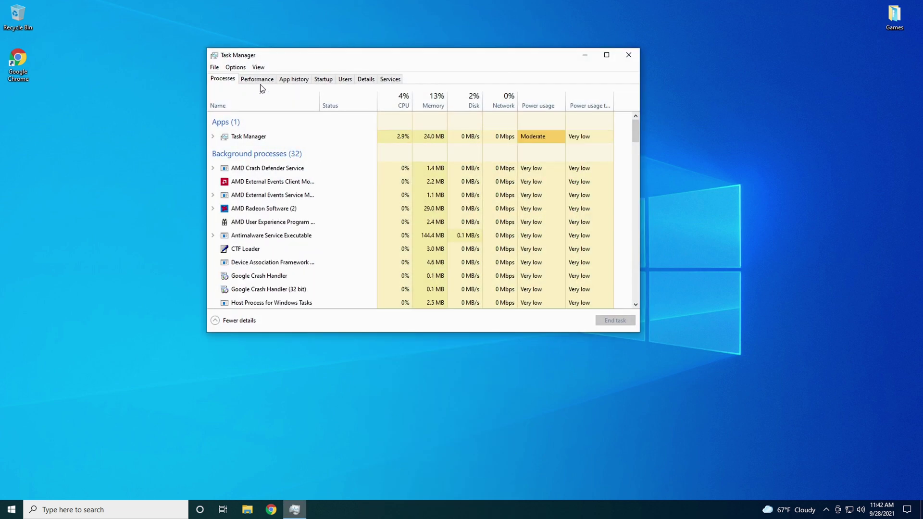
click(258, 80)
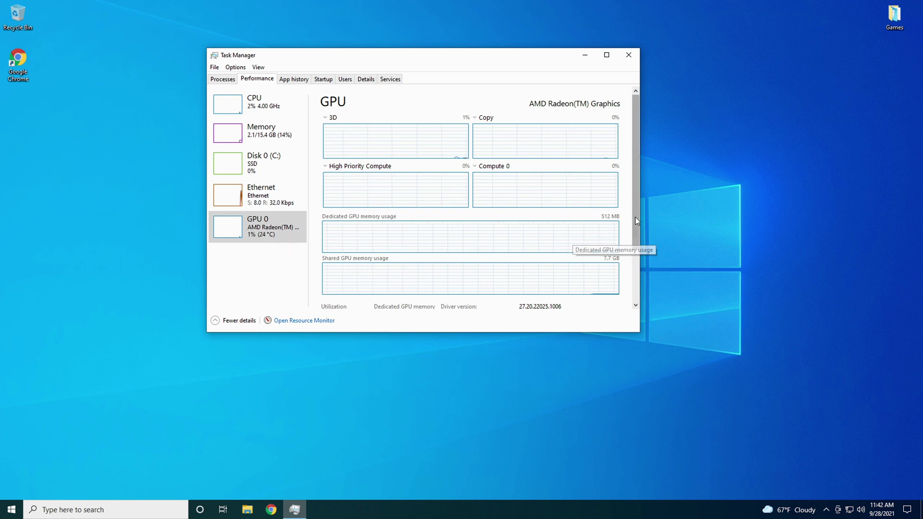
drag(638, 215, 634, 278)
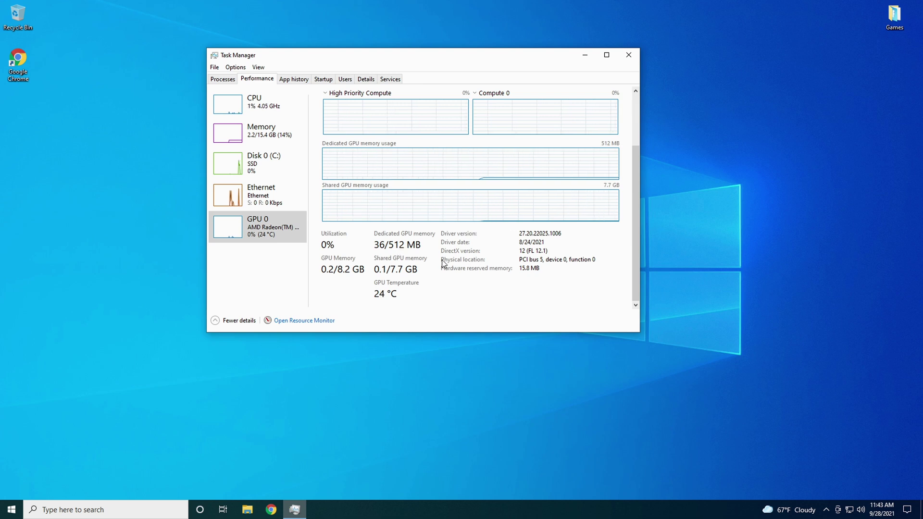
click(628, 55)
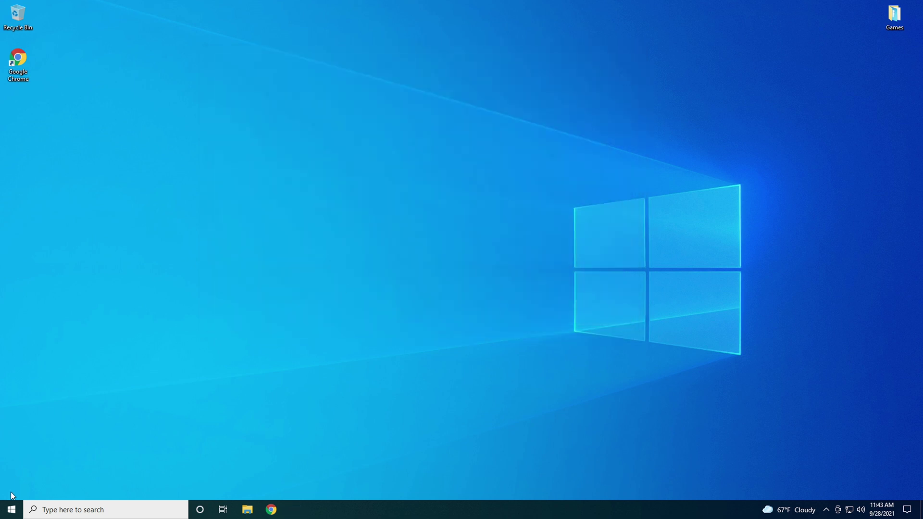
- Restart the computer into the BIOS setup and set X.M.P. to Profile1
click(12, 508)
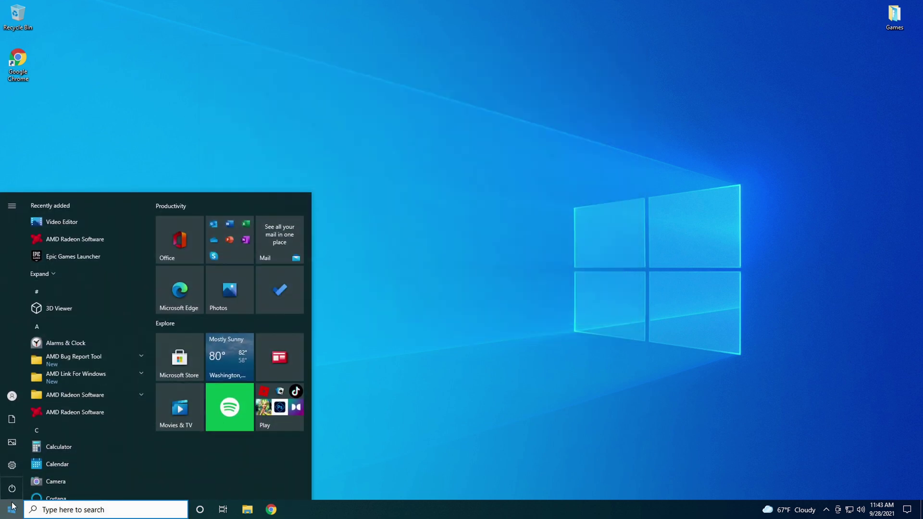
click(12, 490)
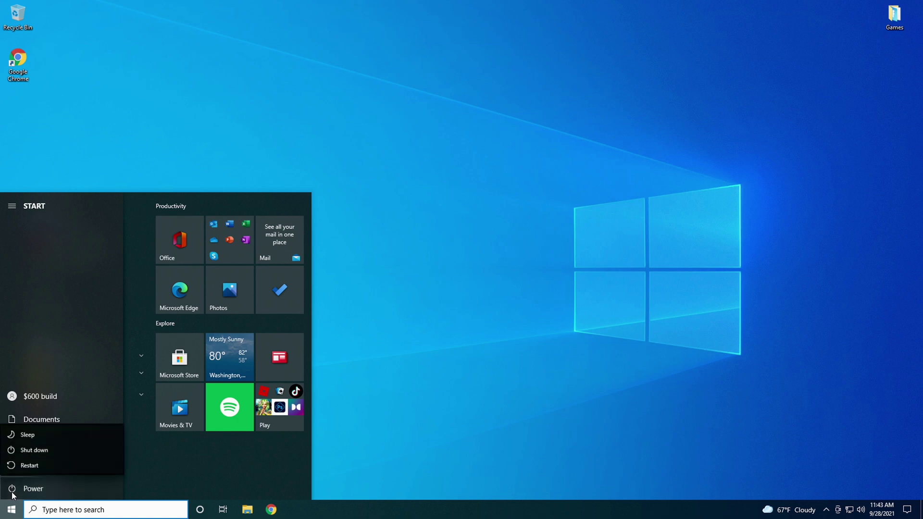
click(22, 466)
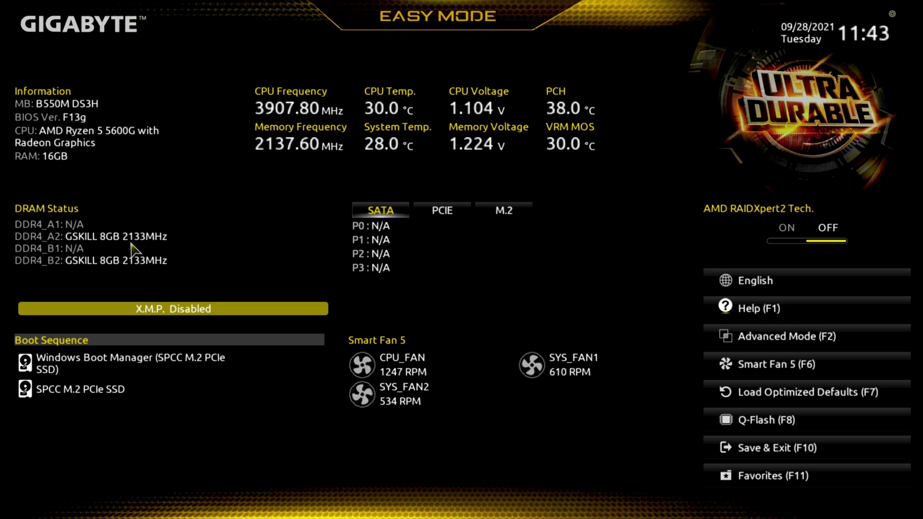
click(160, 308)
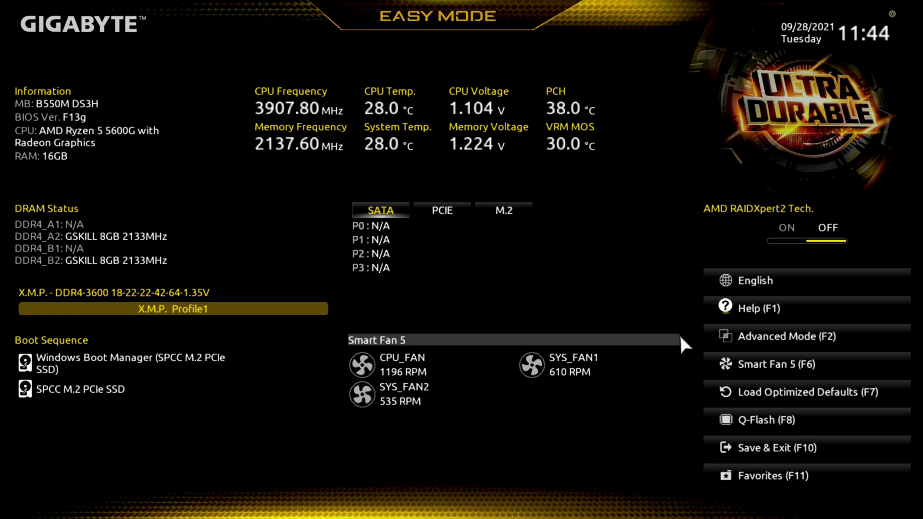
- Set Integrated Graphics to Forces in the IO Ports settings of Advanced Mode
click(803, 340)
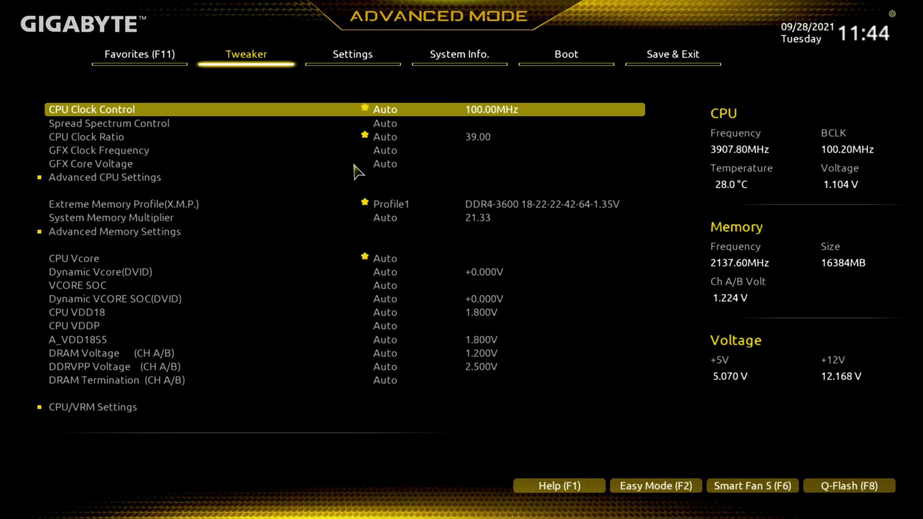
click(356, 64)
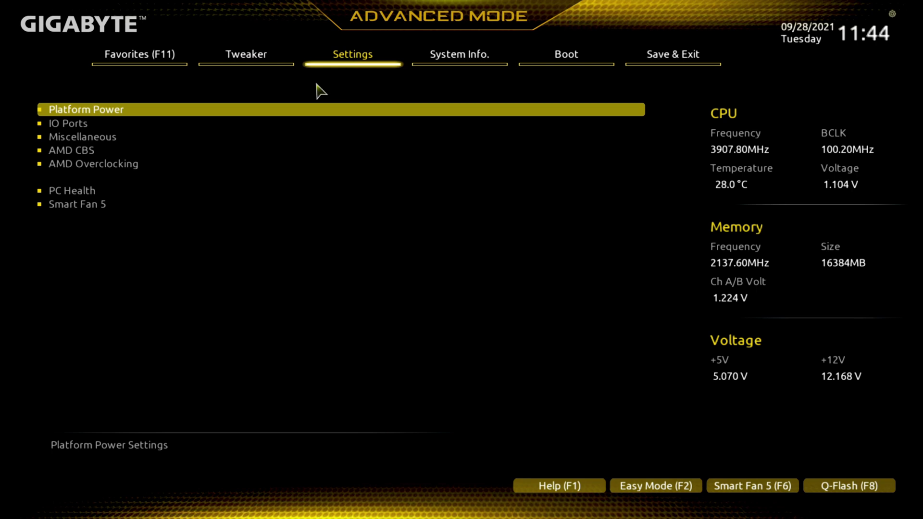
click(64, 124)
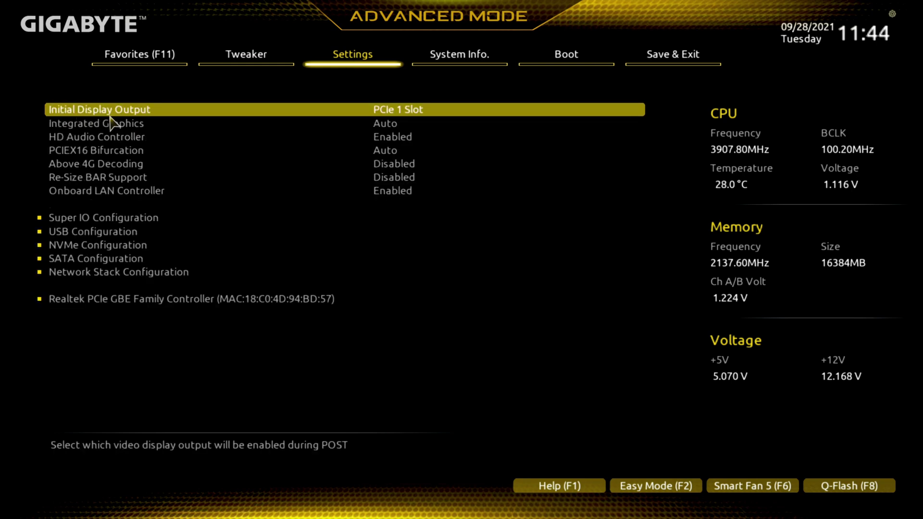
click(73, 128)
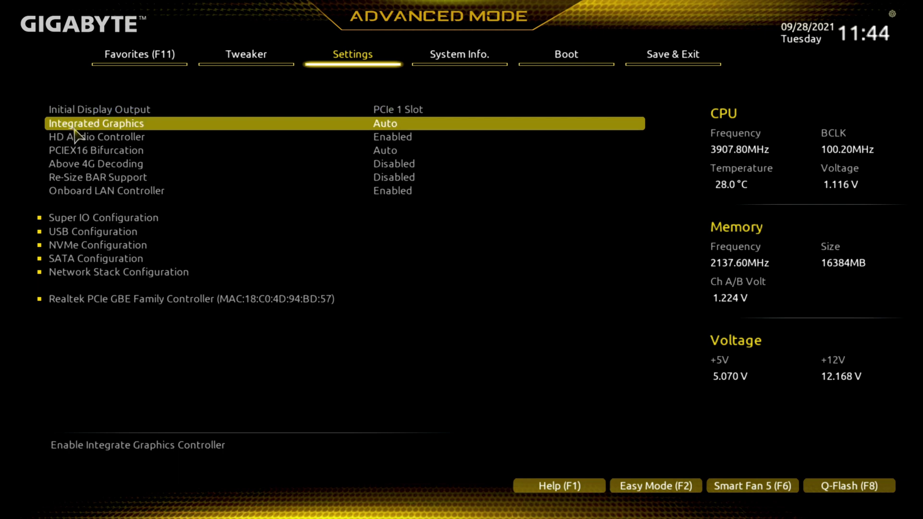
click(394, 128)
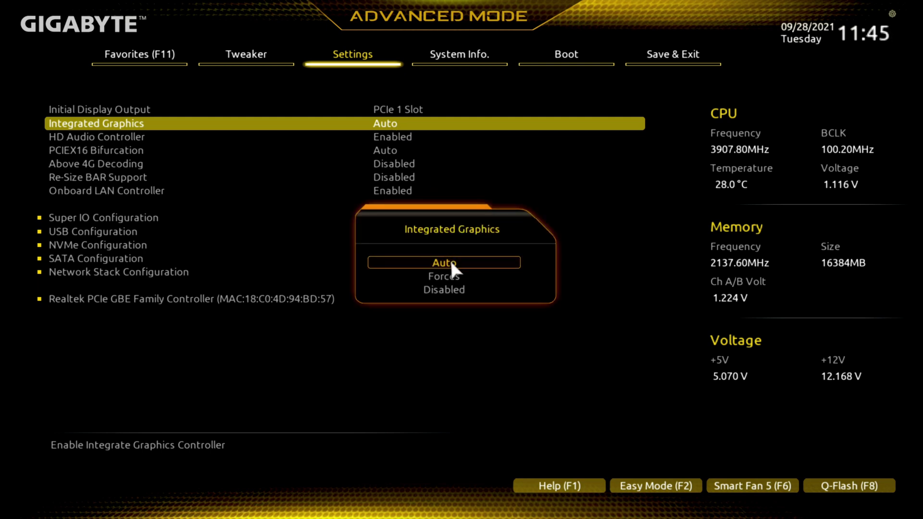
click(450, 277)
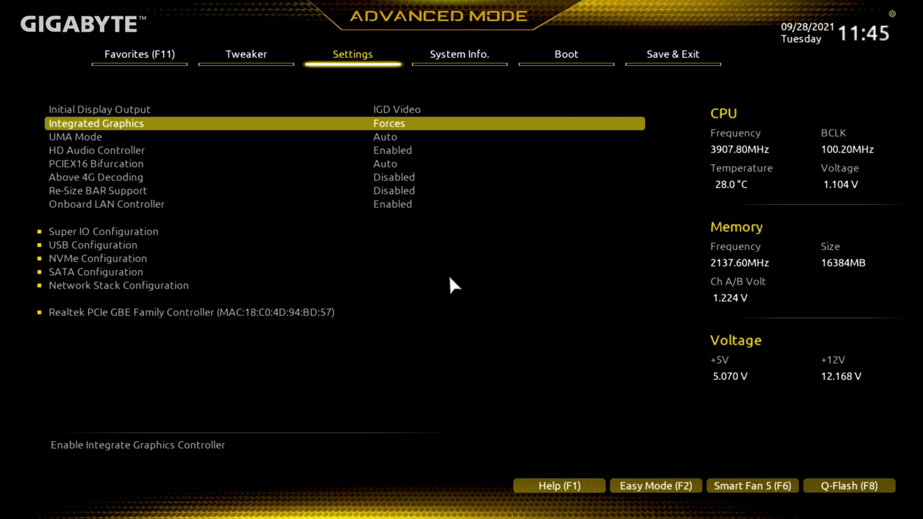
- Set UMA Mode to UMA Specified for the integrated graphics
click(88, 137)
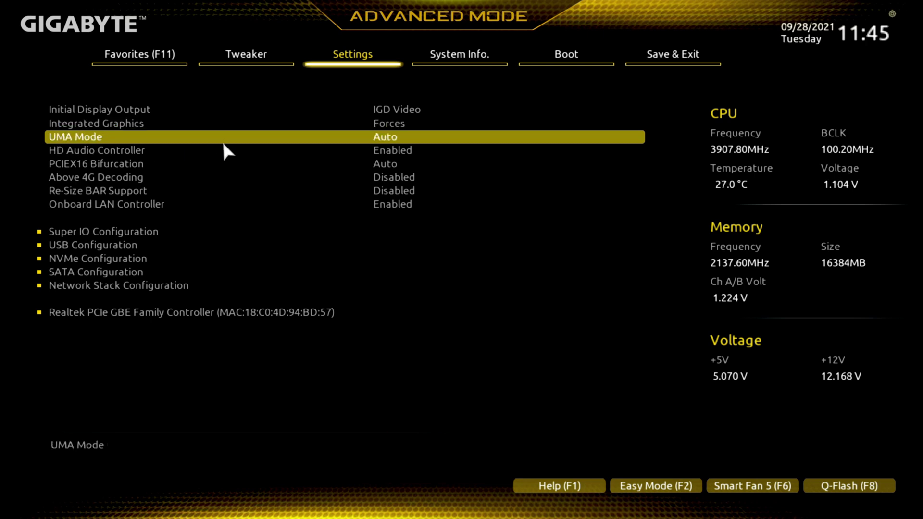
click(384, 138)
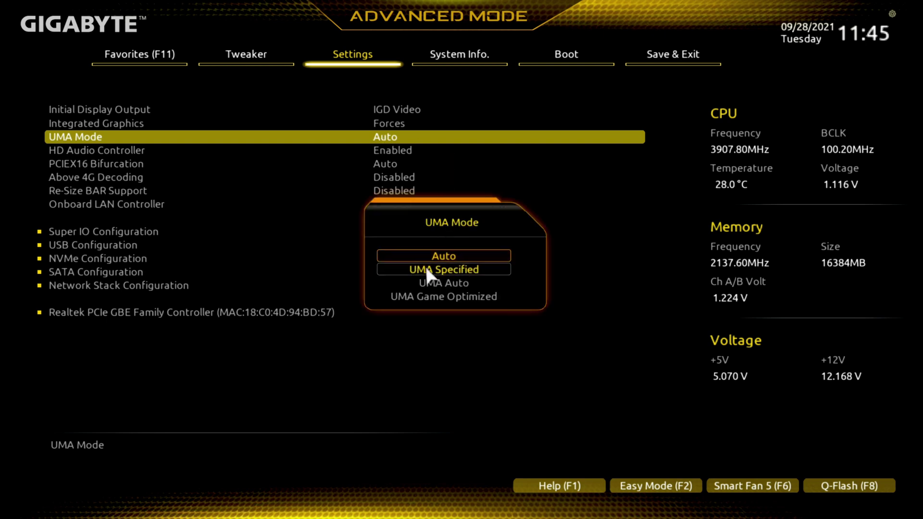
click(444, 269)
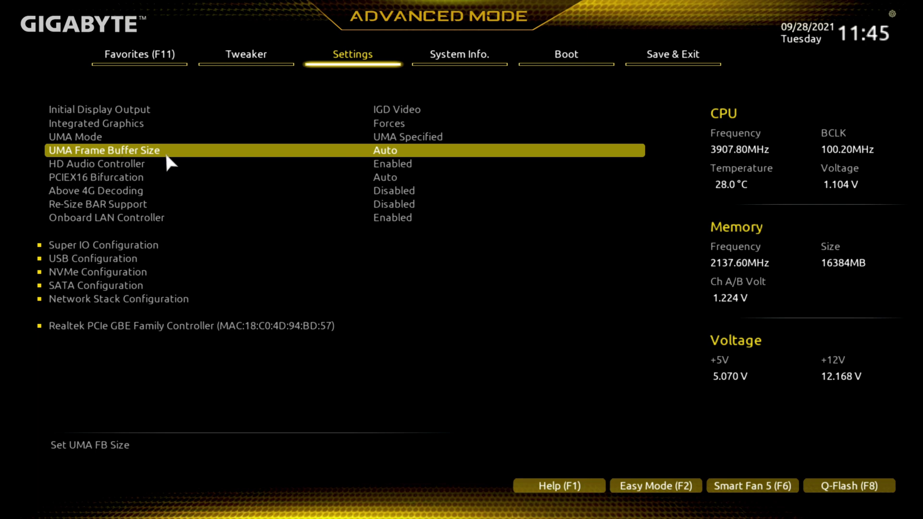
- Set the UMA Frame Buffer Size to 2G, and save the BIOS configuration and reset
click(391, 154)
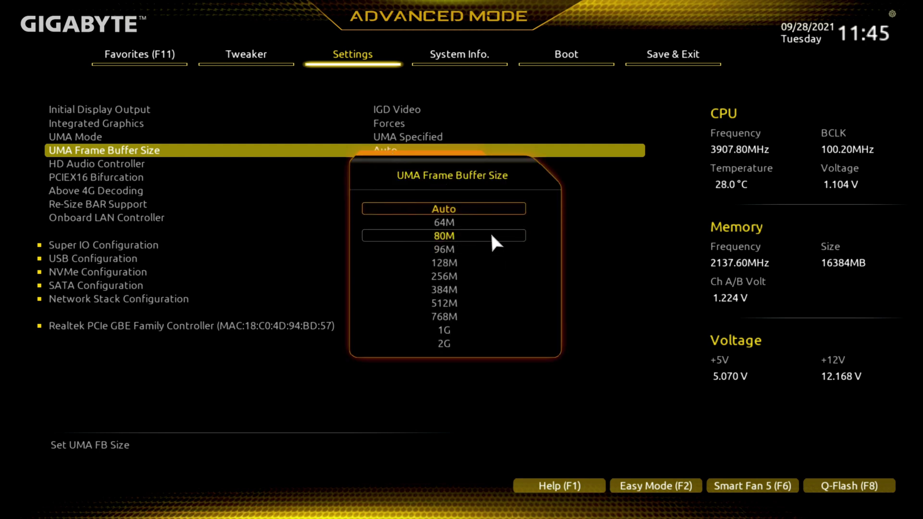
click(463, 224)
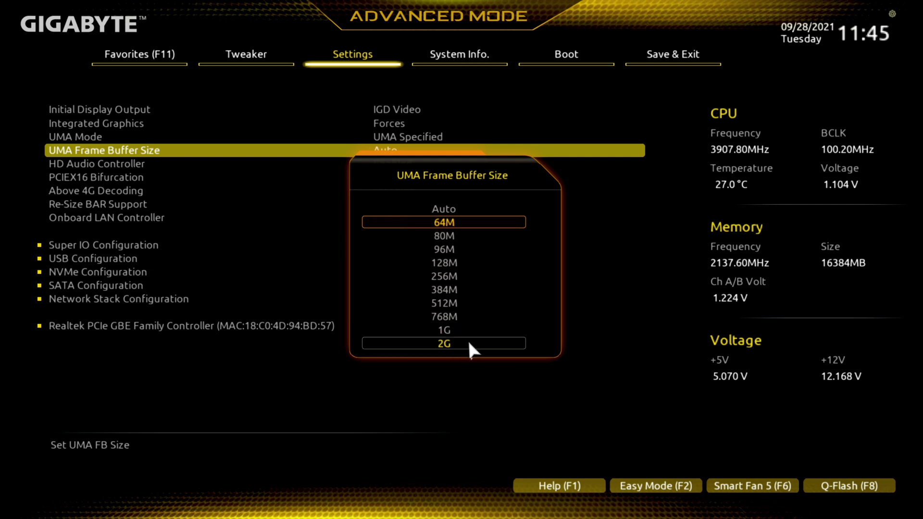
click(454, 345)
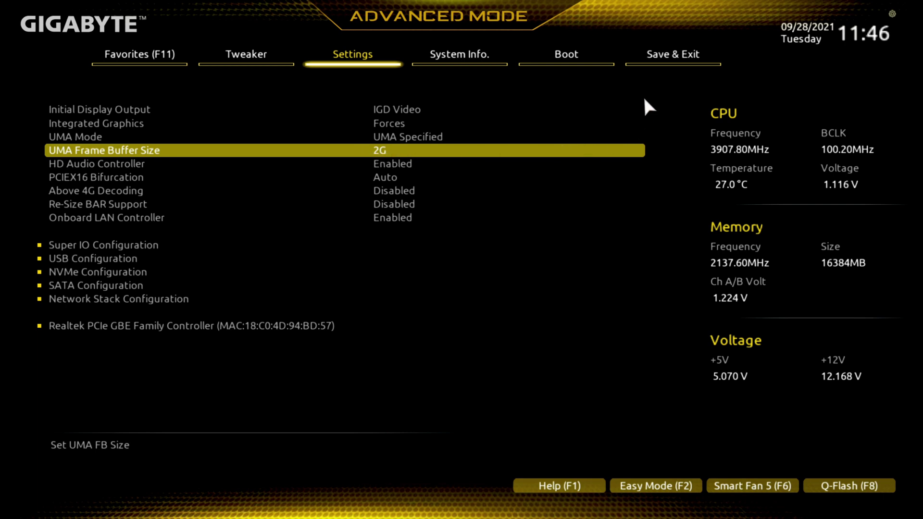
click(657, 64)
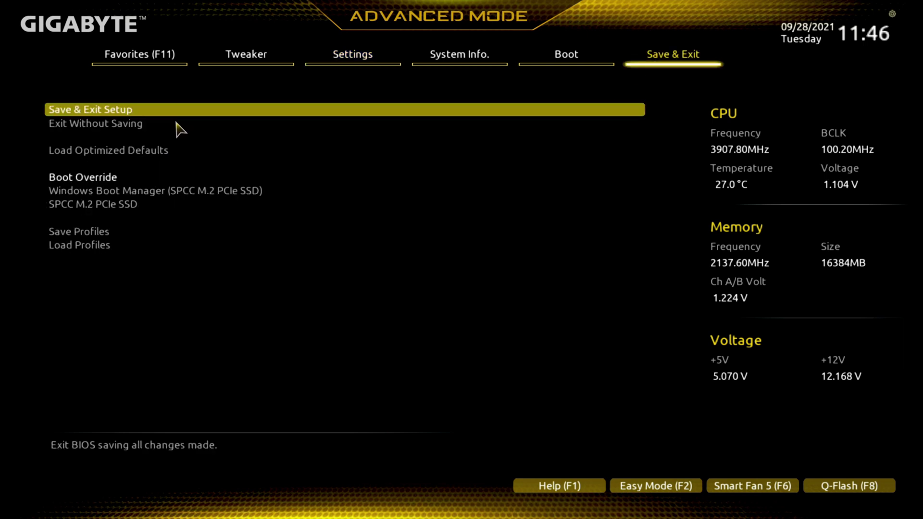
click(95, 116)
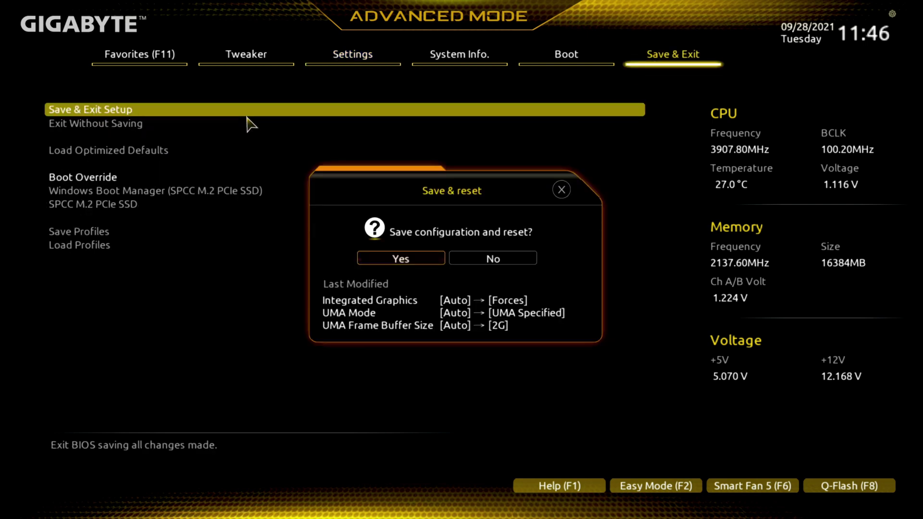
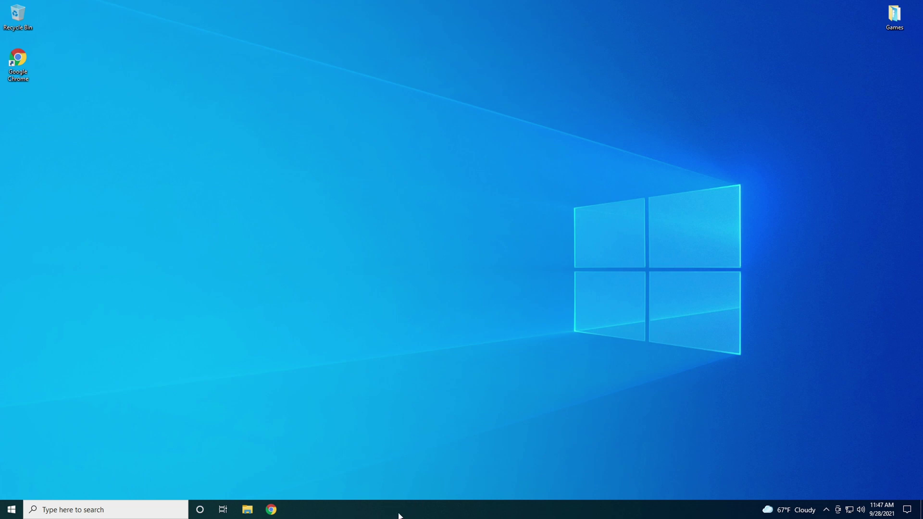
- Examine the GPU's dedicated memory and the system memory details in Windows Task Manager's performance readings
right_click(398, 514)
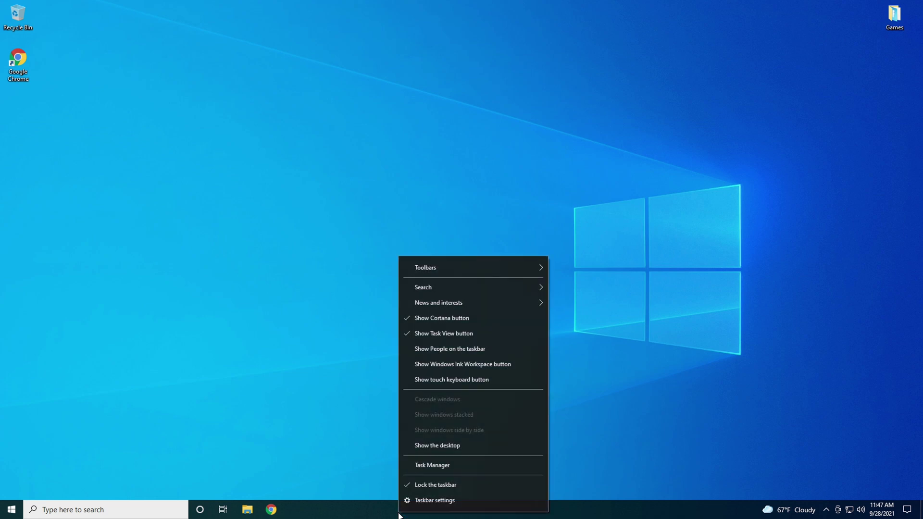
click(427, 469)
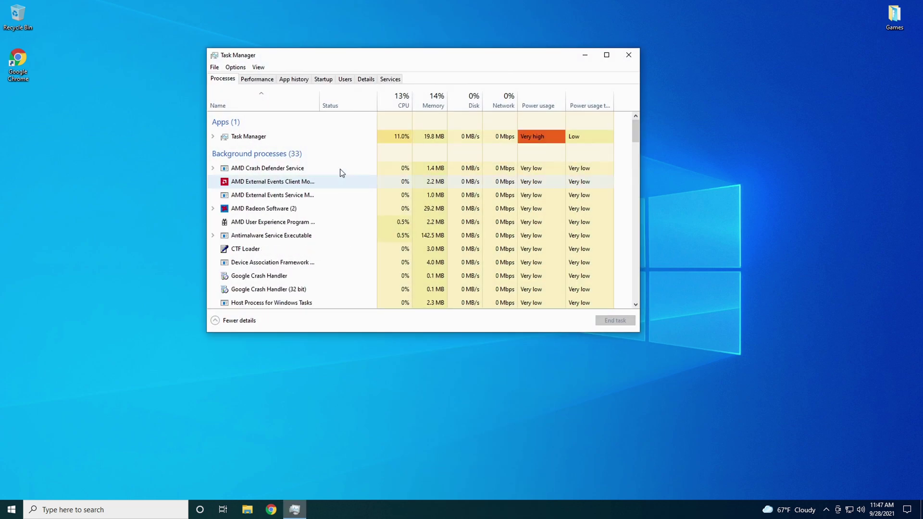
click(250, 83)
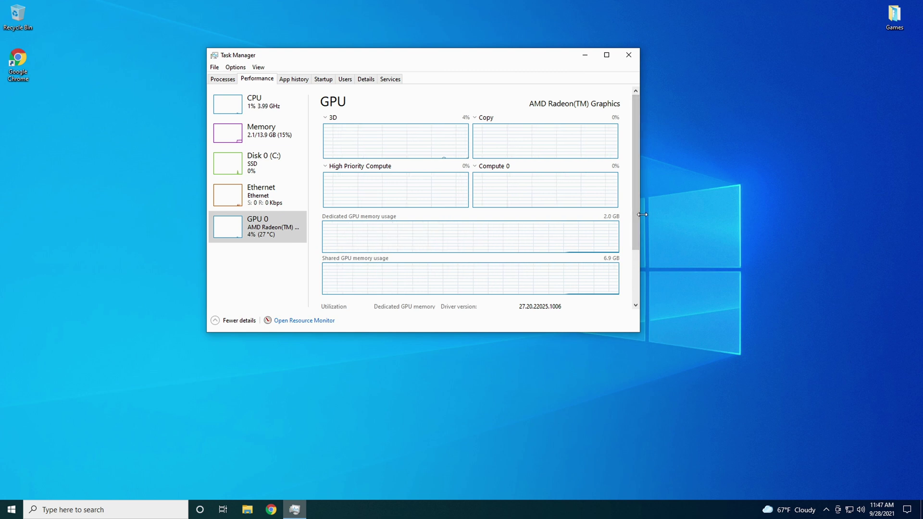
drag(639, 221, 636, 299)
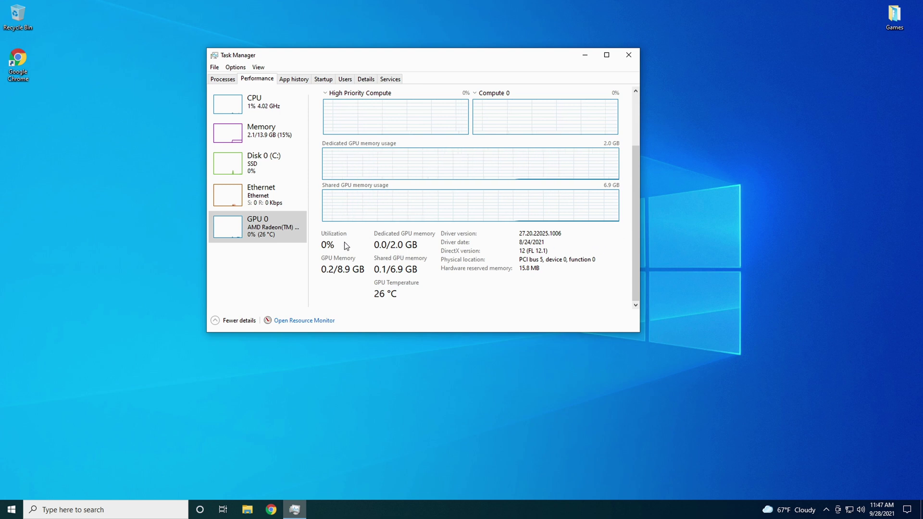
click(239, 140)
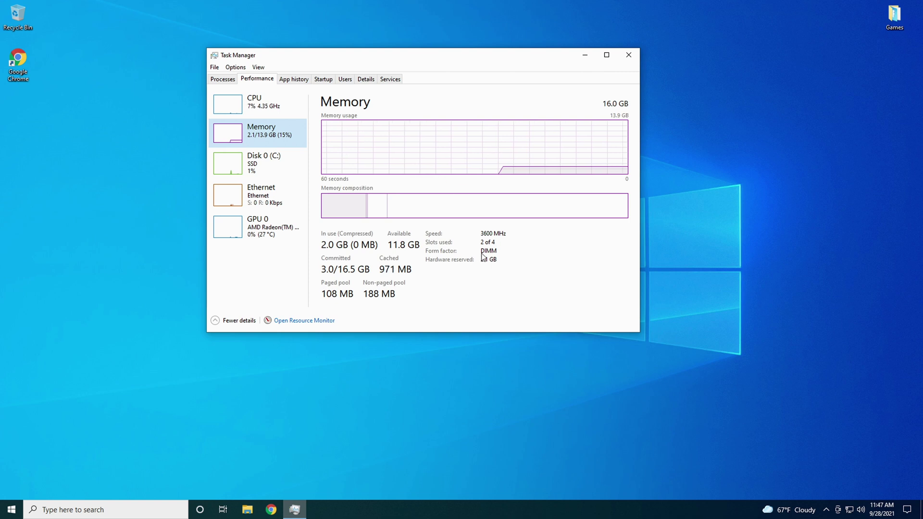